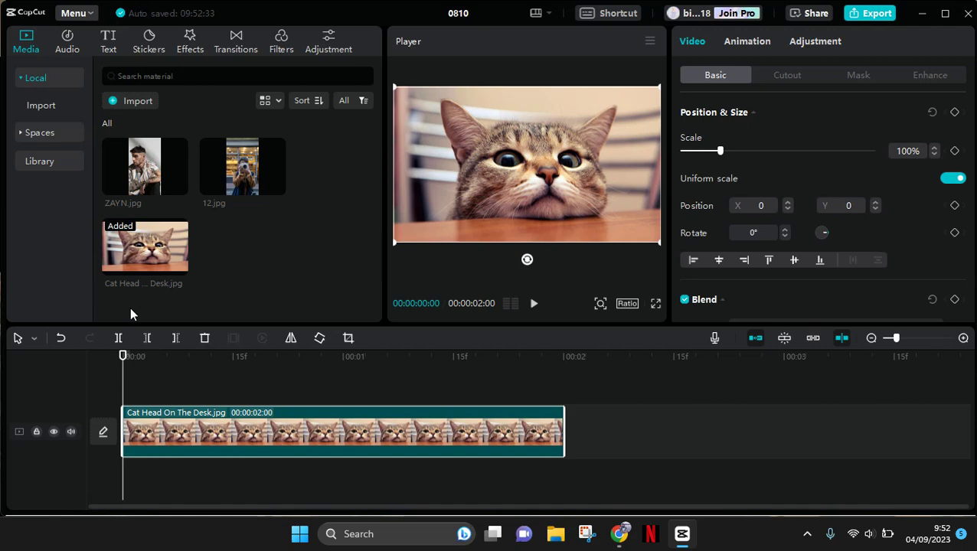
Preview the cat clip by scrubbing through it, then select it for editing
click(438, 269)
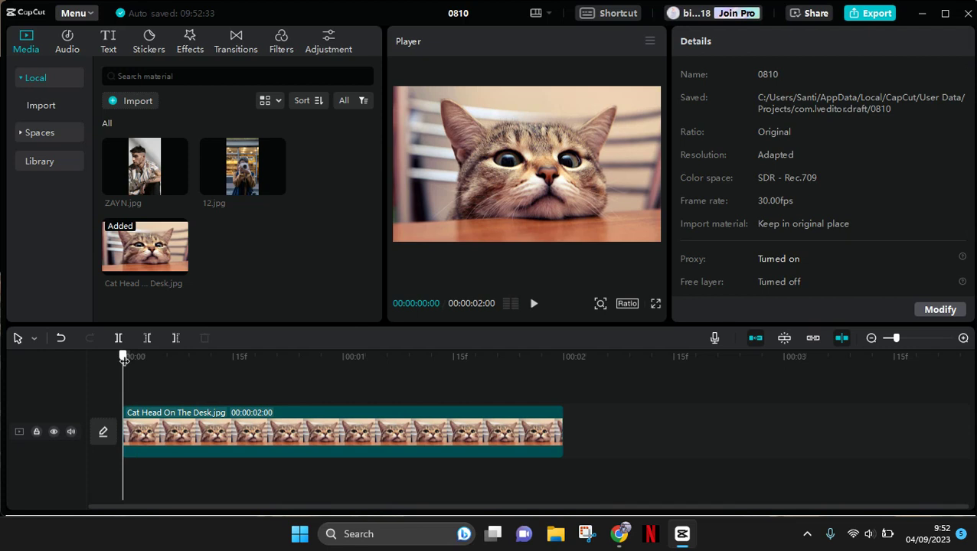
mouse_move(124, 360)
mouse_down()
mouse_move(256, 360)
mouse_move(42, 304)
mouse_up()
click(154, 439)
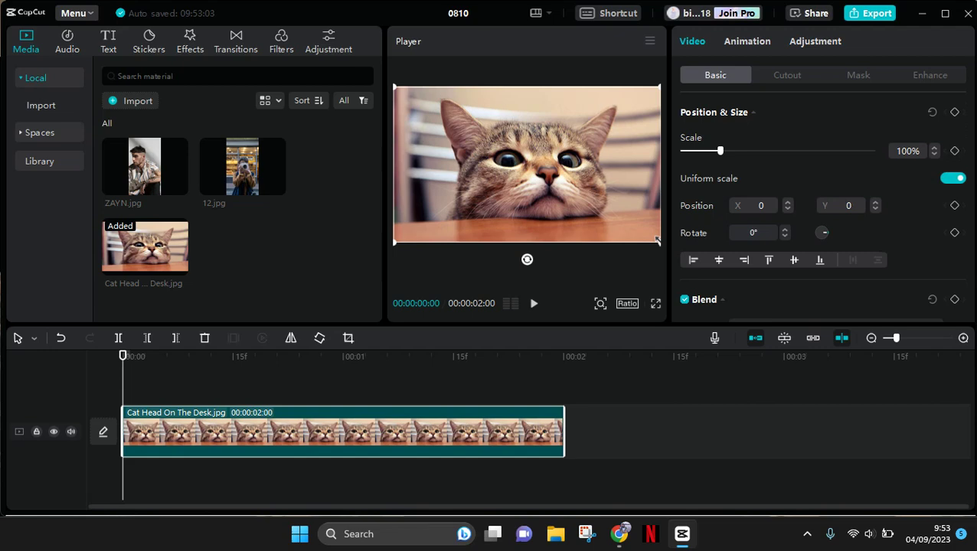
Scale the cat photo to 128% and add a position keyframe at the clip's first frame
drag(657, 241, 725, 259)
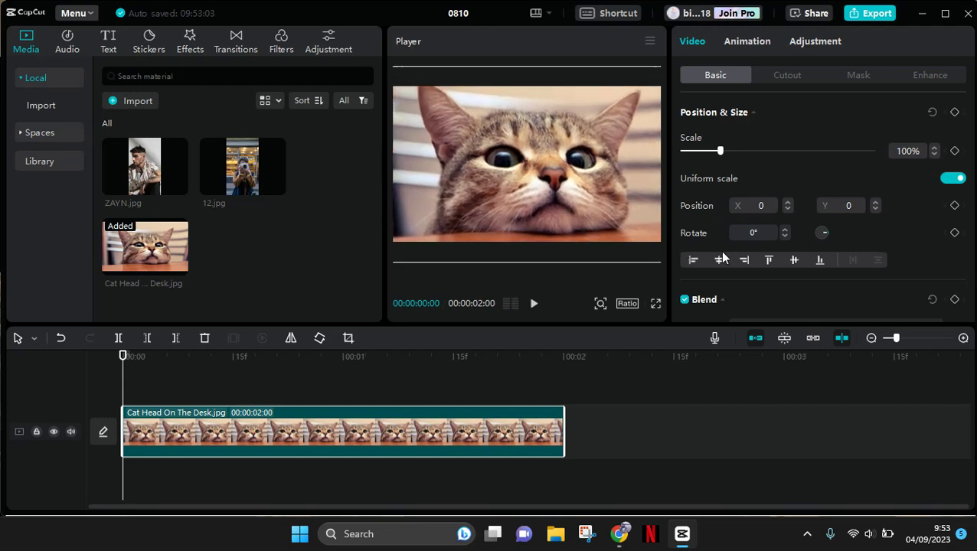
click(956, 206)
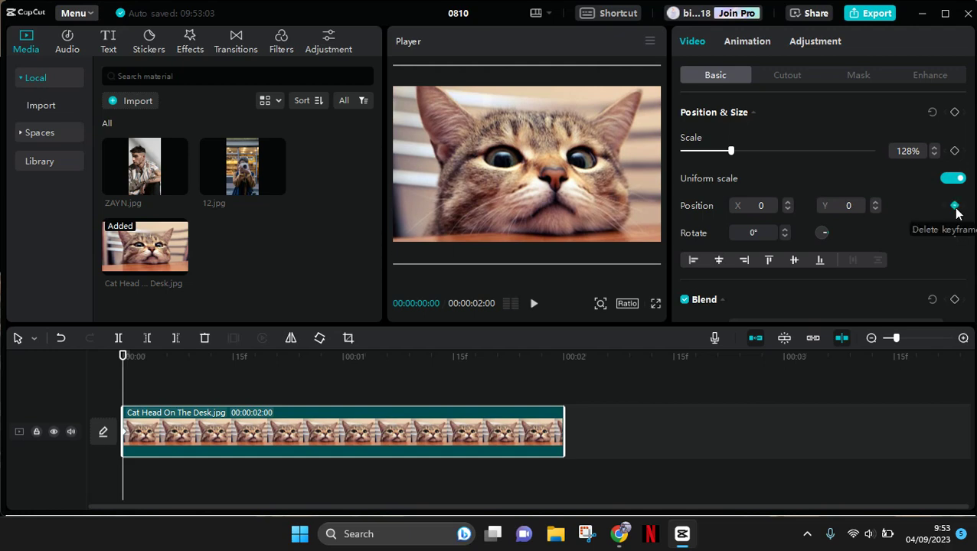
click(115, 356)
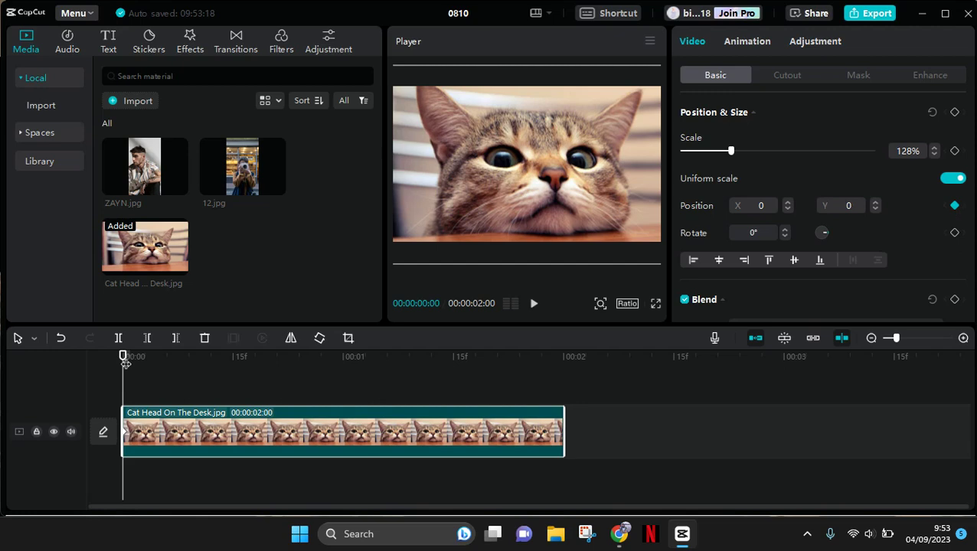
Add position keyframes over the first few frames, shifting the photo up-left and then slightly down-right
drag(126, 363, 154, 363)
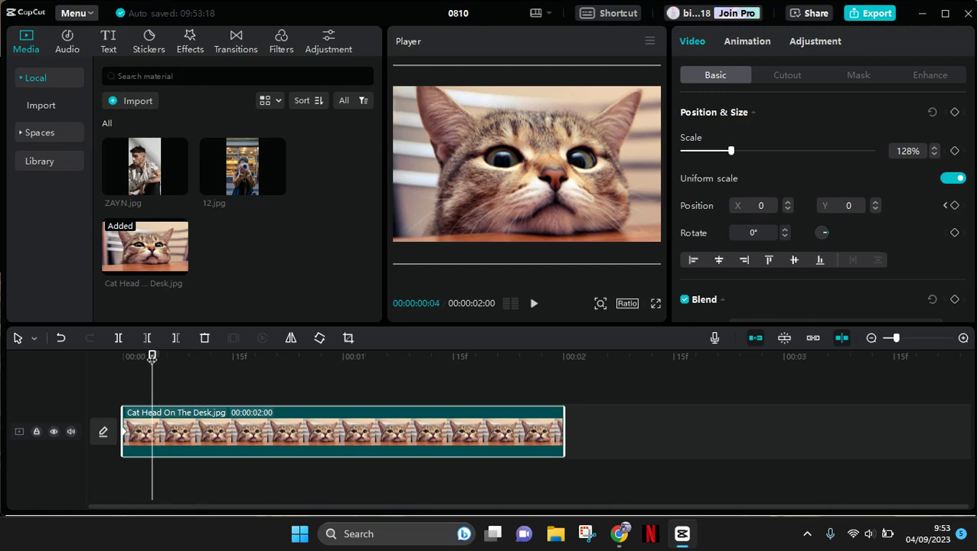
click(146, 361)
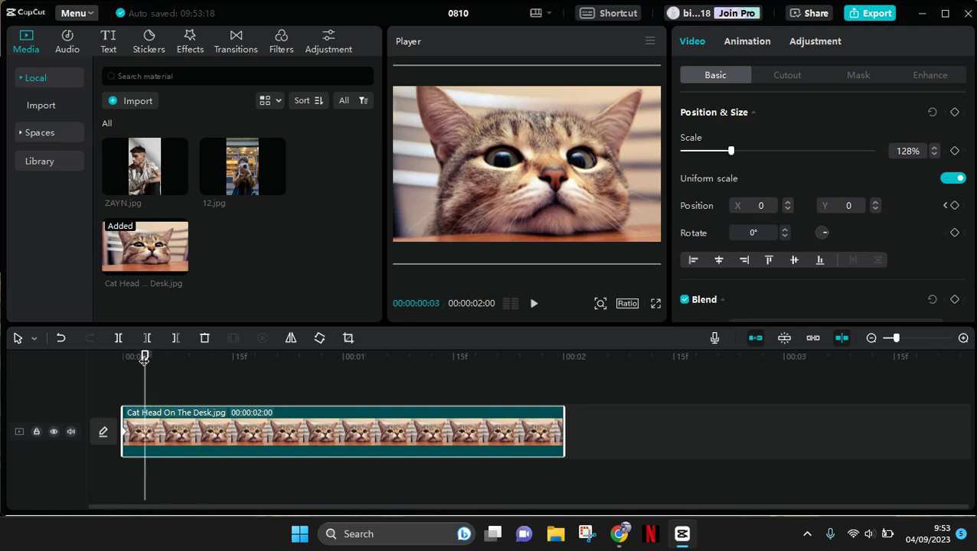
click(955, 206)
drag(598, 181, 576, 164)
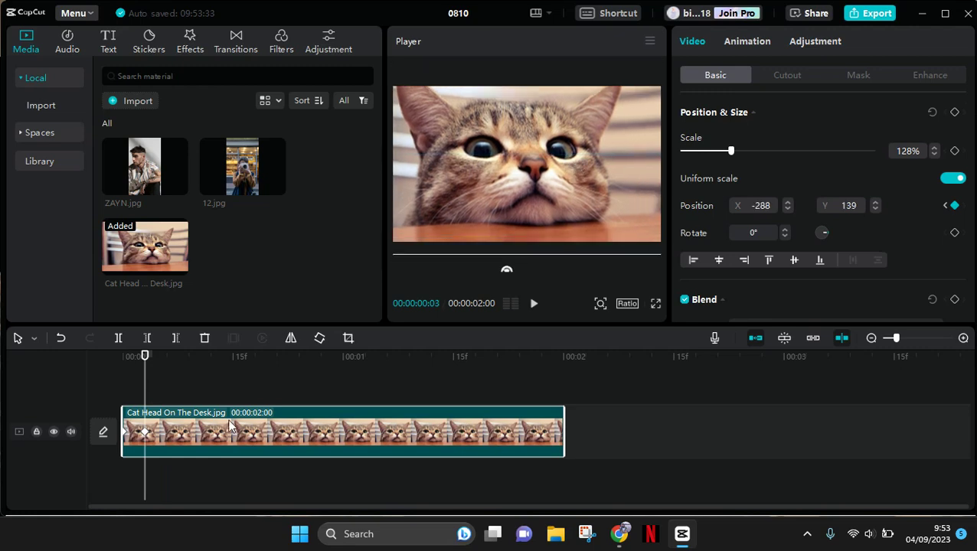
drag(145, 359, 160, 365)
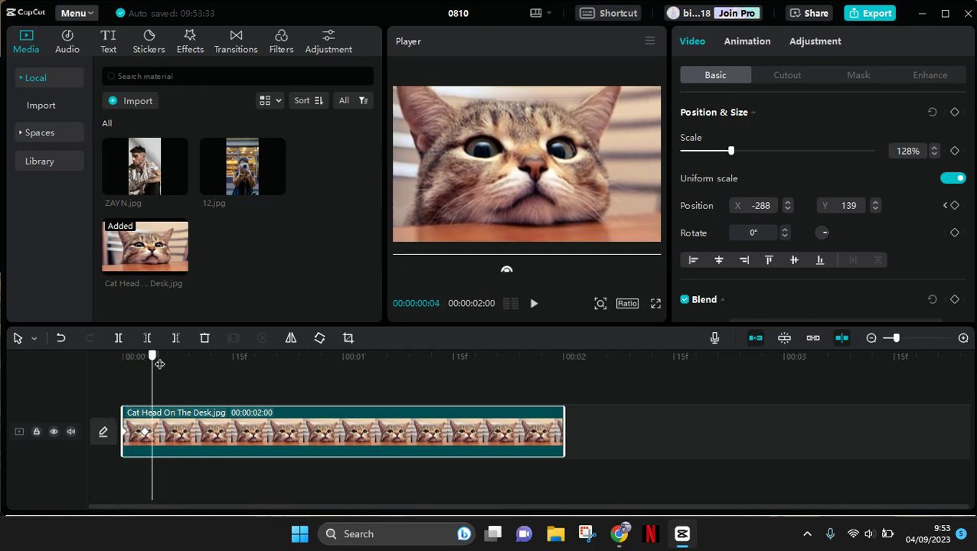
drag(617, 209, 623, 213)
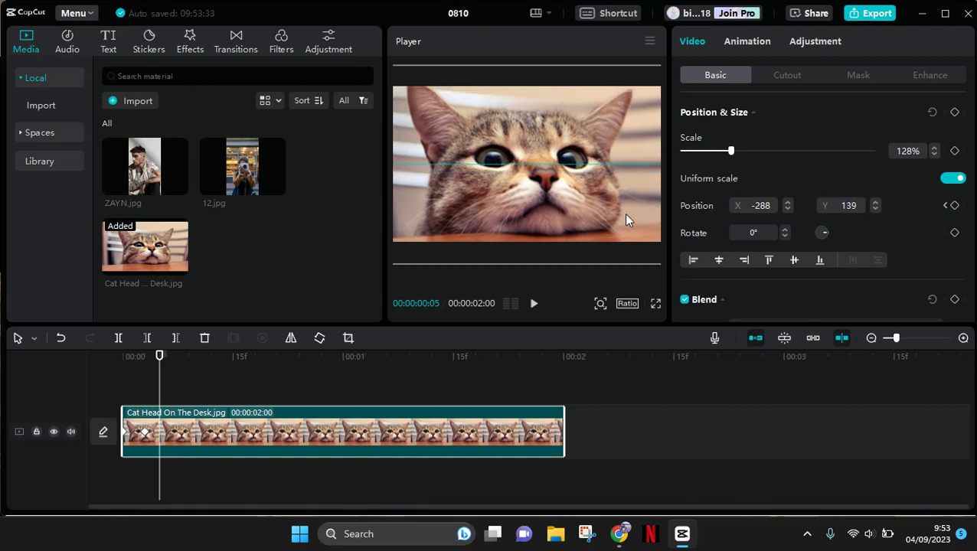
click(157, 358)
Keyframe new photo offsets every frame or two onward: further left, upward, then right
click(181, 362)
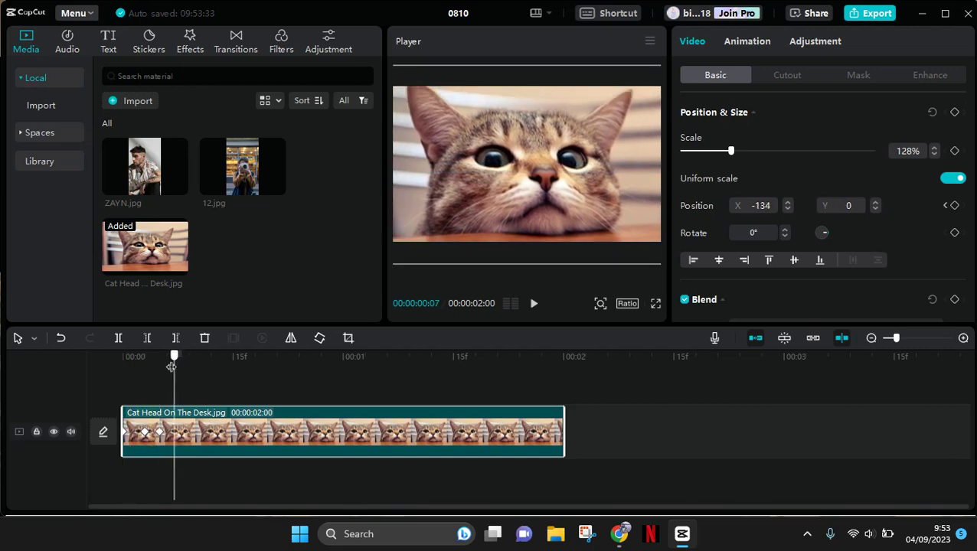
mouse_move(532, 183)
mouse_down()
mouse_move(538, 186)
mouse_move(525, 186)
mouse_up()
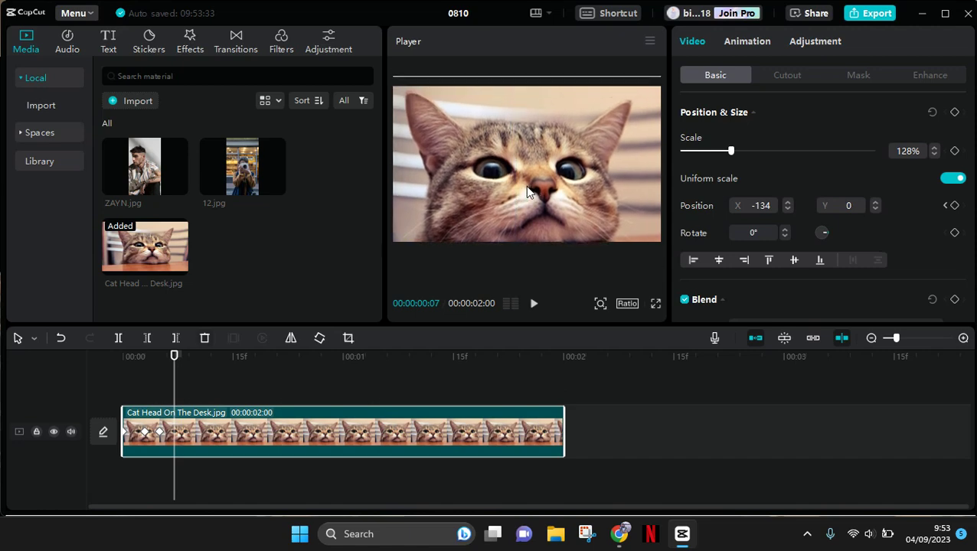
click(189, 357)
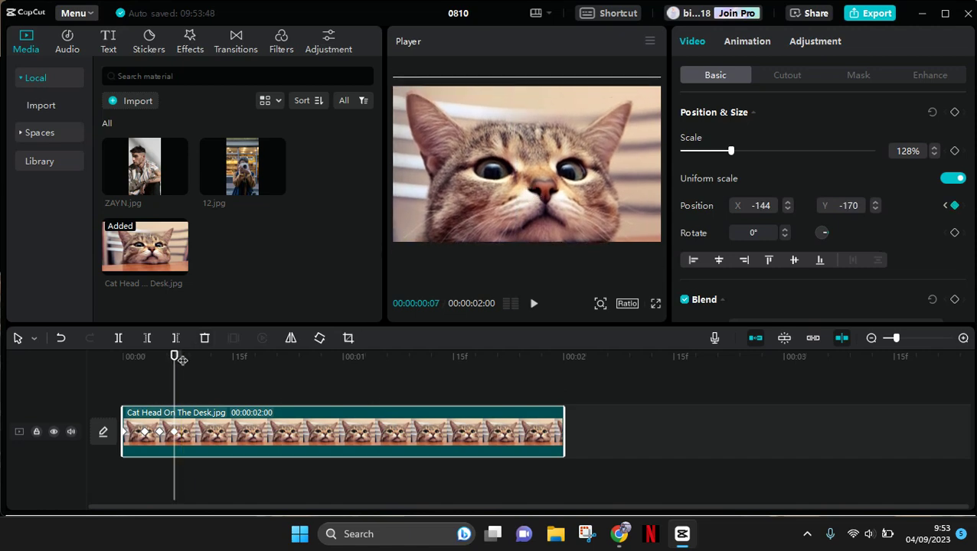
drag(174, 356, 190, 356)
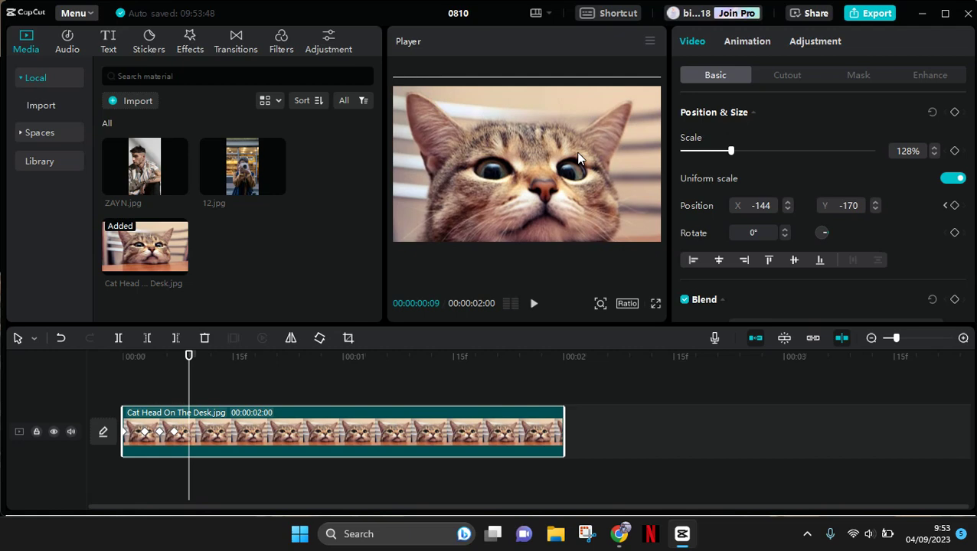
drag(578, 158, 540, 156)
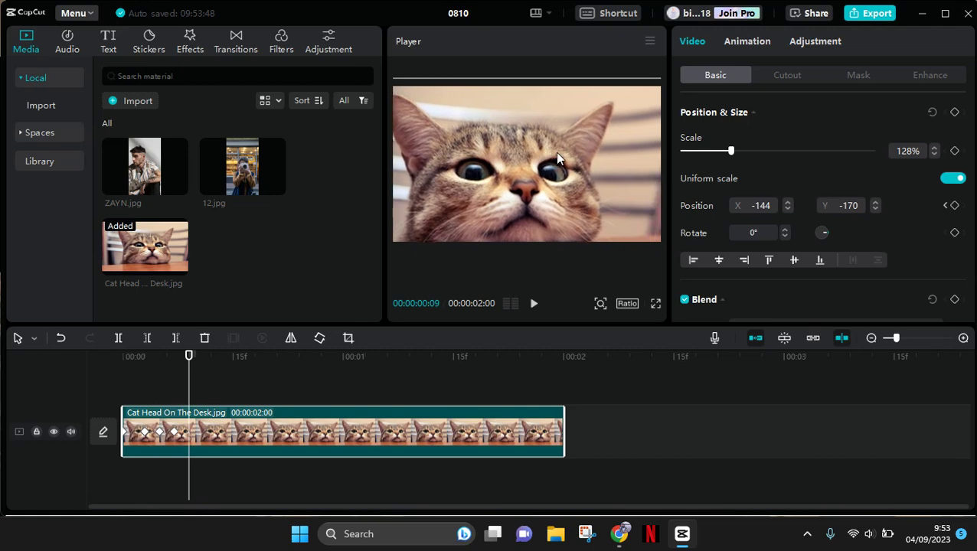
click(189, 358)
drag(189, 357, 204, 358)
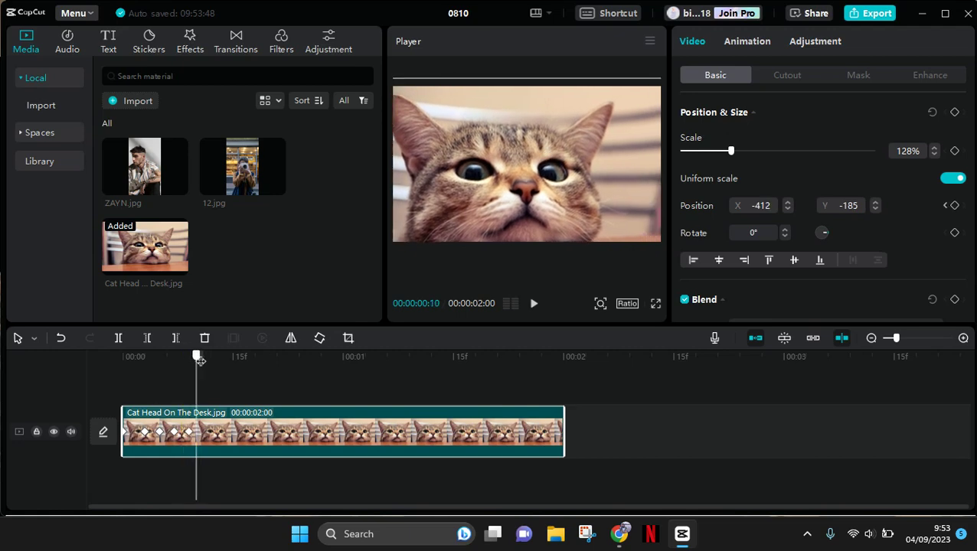
drag(579, 135, 572, 120)
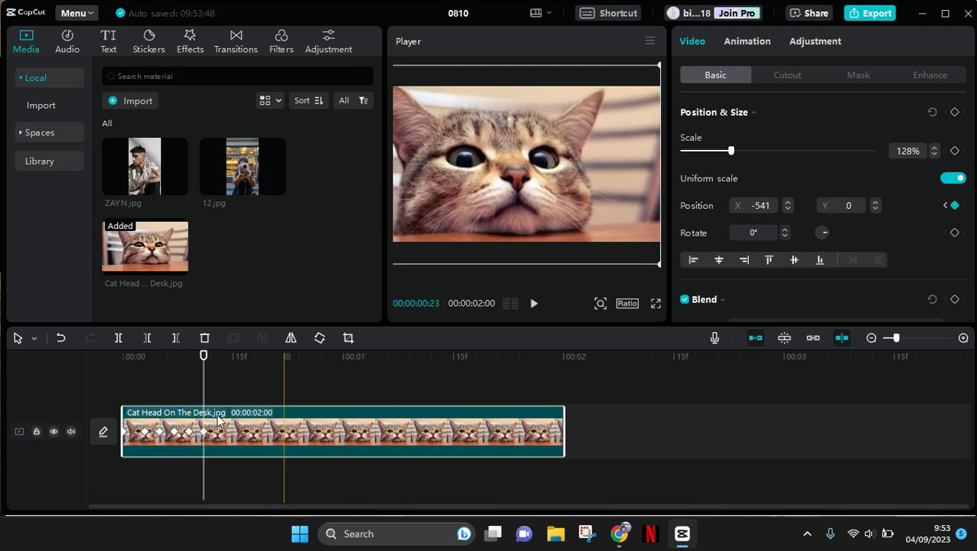
drag(200, 362, 219, 363)
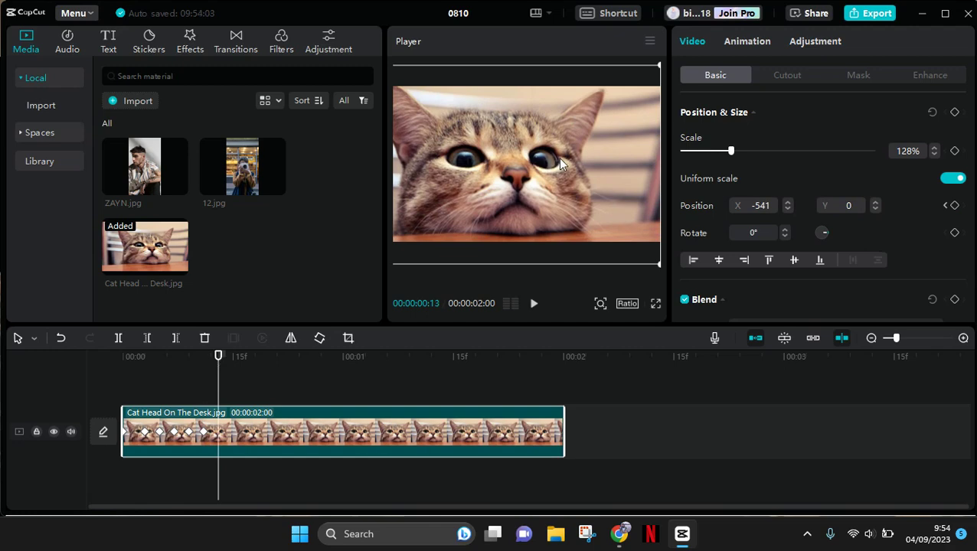
drag(486, 188, 515, 189)
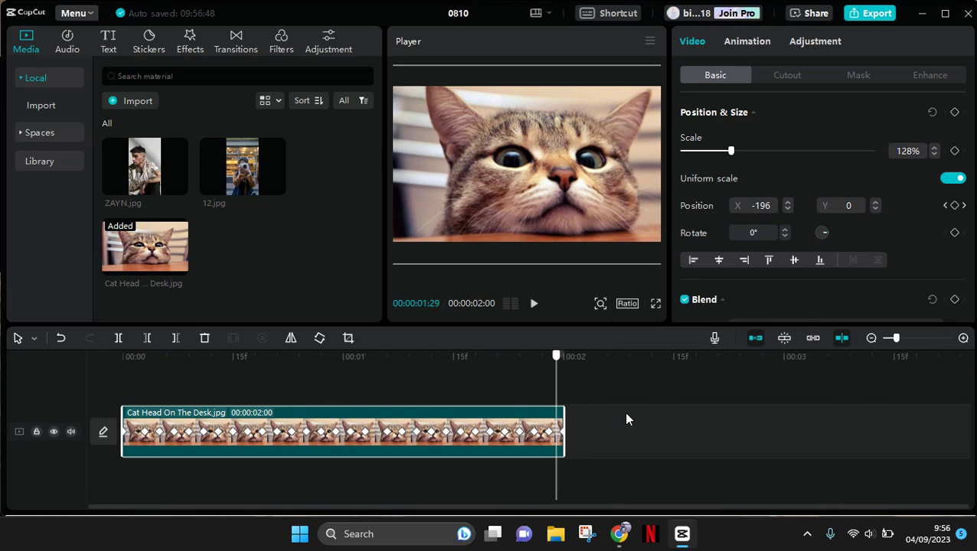
Rewind to the clip start, deselect the cat clip, and play the animation
key(Left)
key(Left)
key(Left)
key(Left)
key(Left)
key(Left)
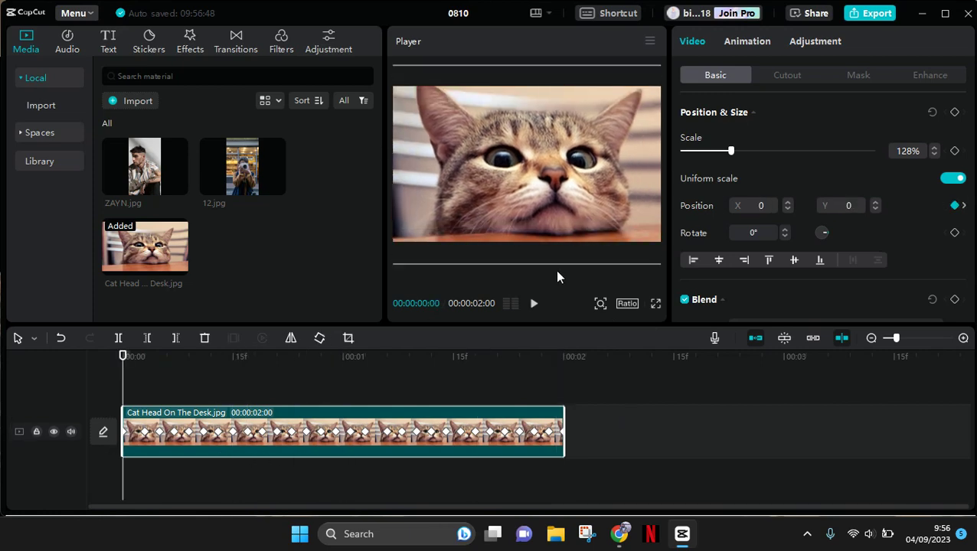
click(557, 277)
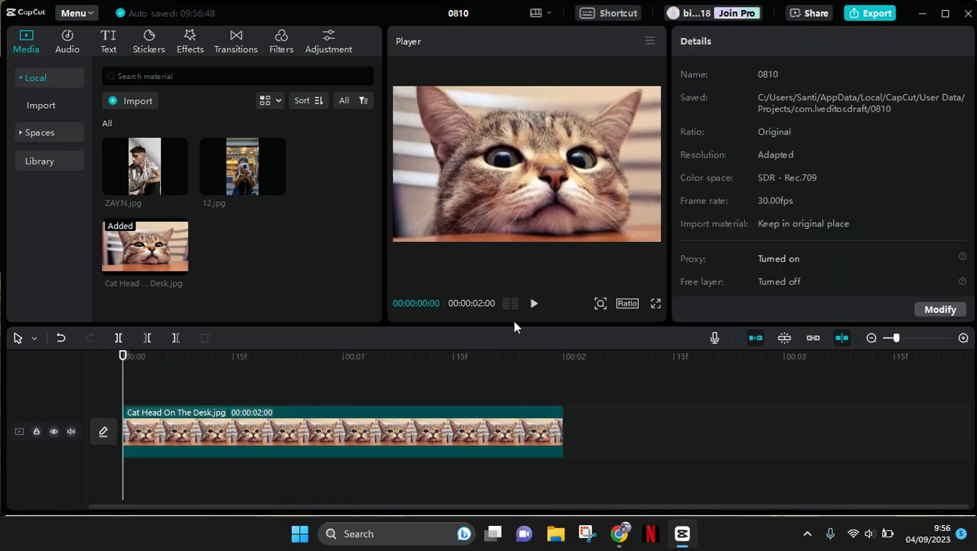
click(535, 304)
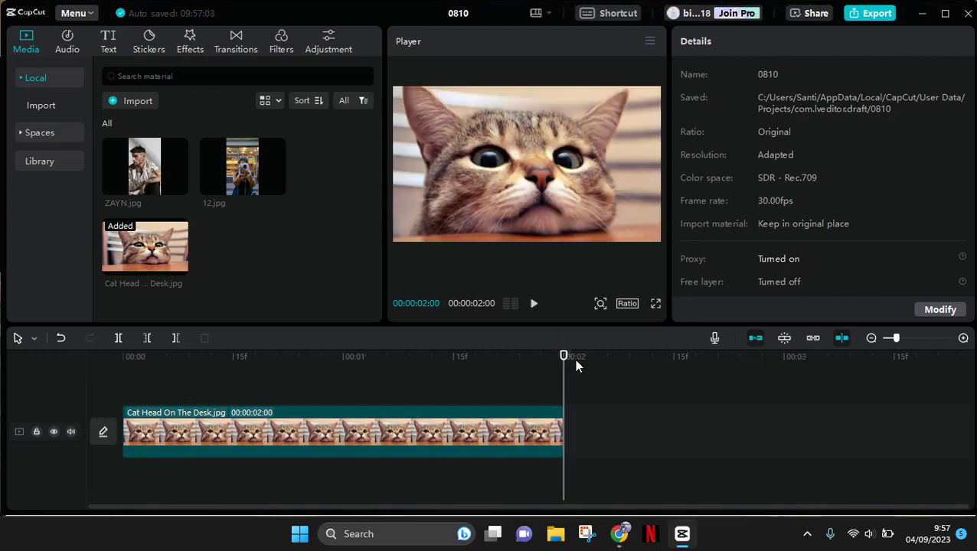
Jump to a later point, then replay the jittery zoom animation from the beginning
click(454, 386)
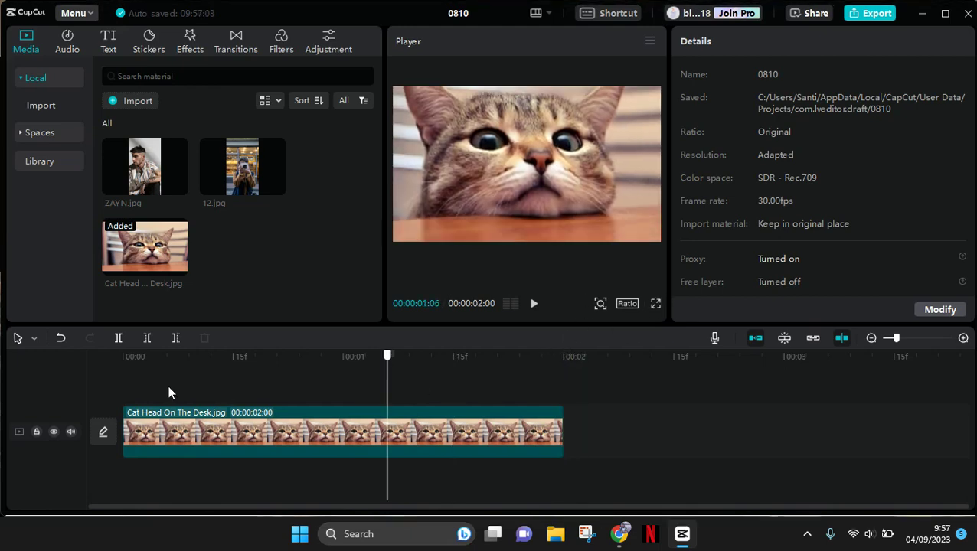
click(92, 388)
key(space)
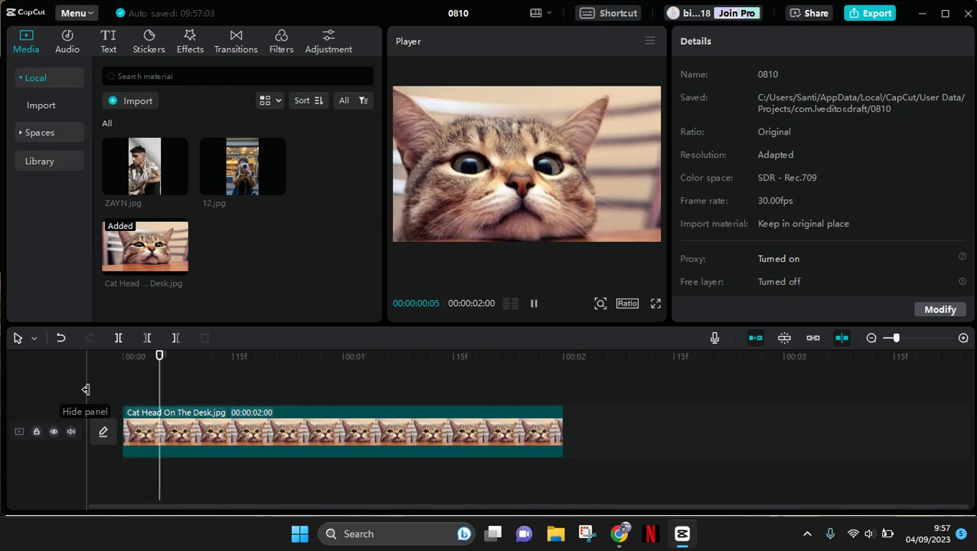